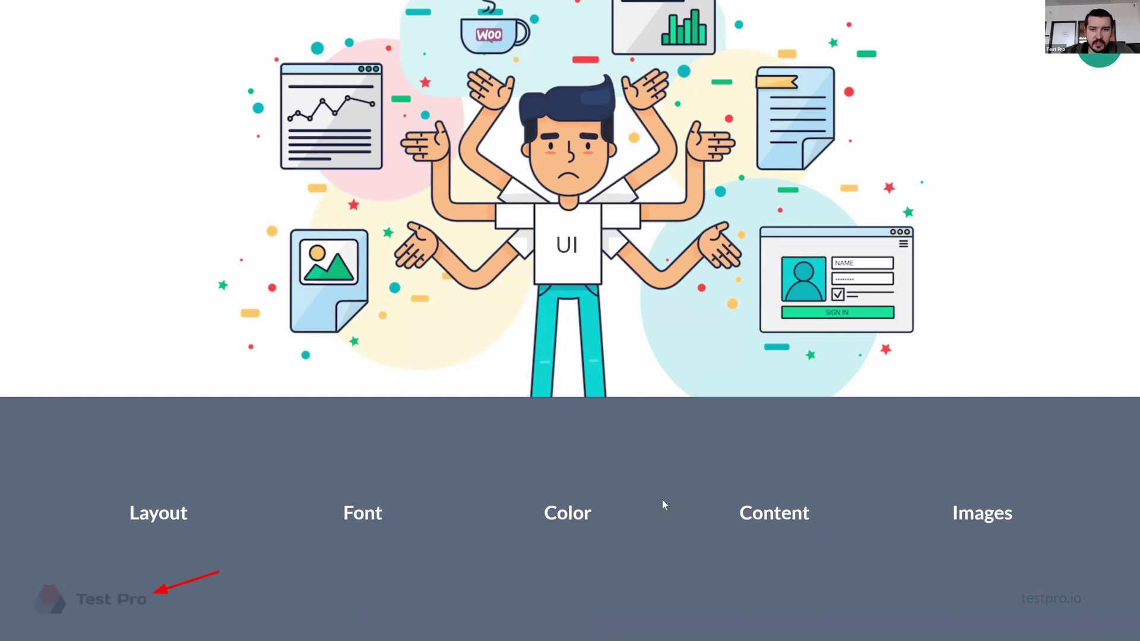
Step: Advance the slideshow past the five-aspect UI slide to the layout design bugs
key(Right)
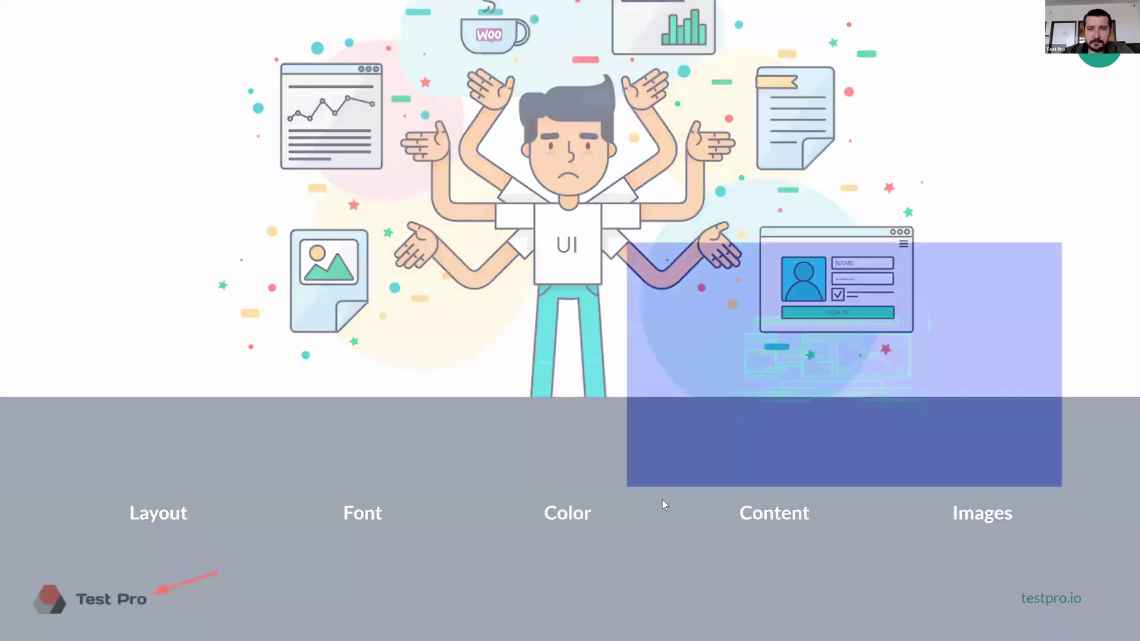